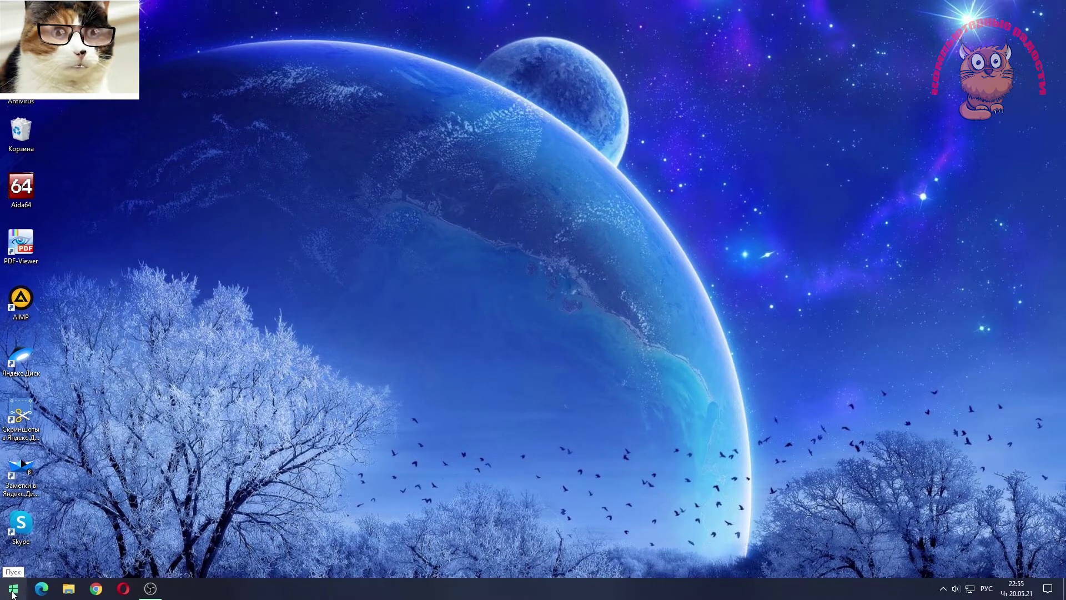
Step: Open the advanced display parameters from the Windows system settings
{"action": "left_click", "coordinate": [12, 593]}
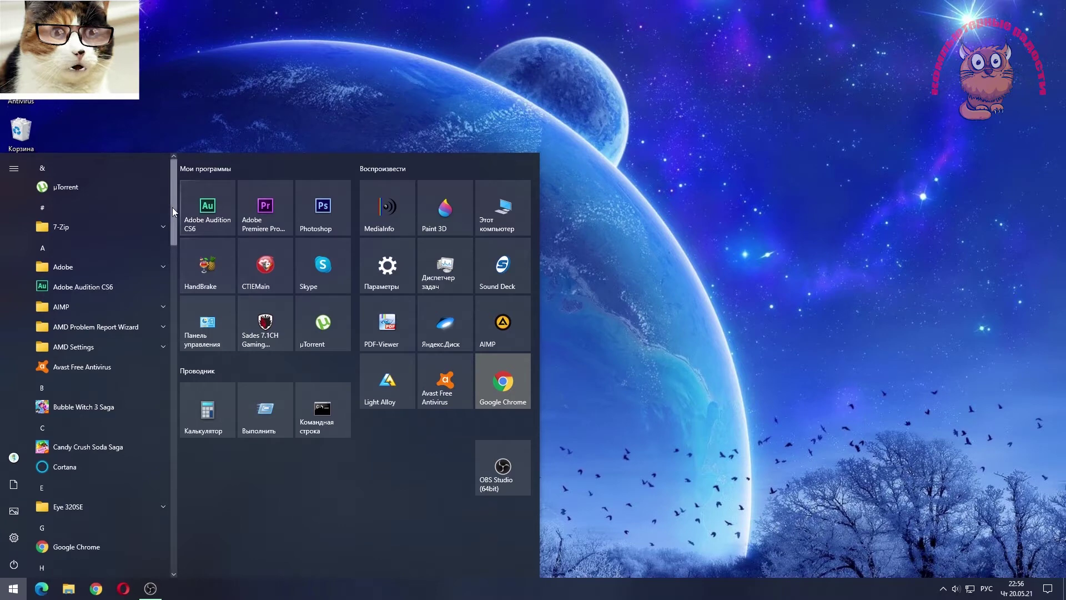
{"action": "left_click_drag", "start_coordinate": [172, 208], "coordinate": [169, 475]}
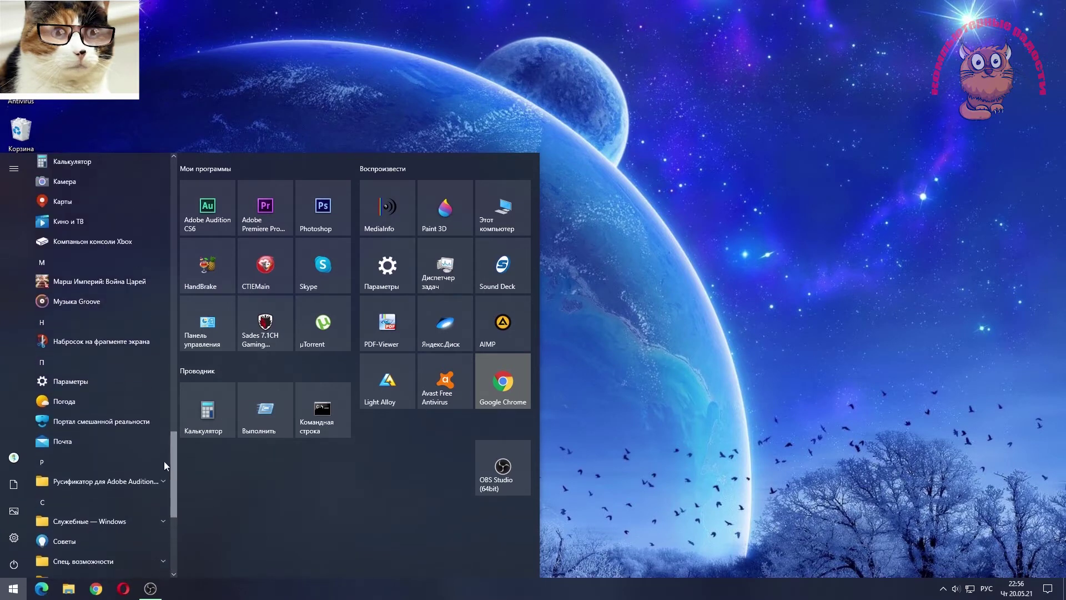
{"action": "left_click", "coordinate": [86, 381]}
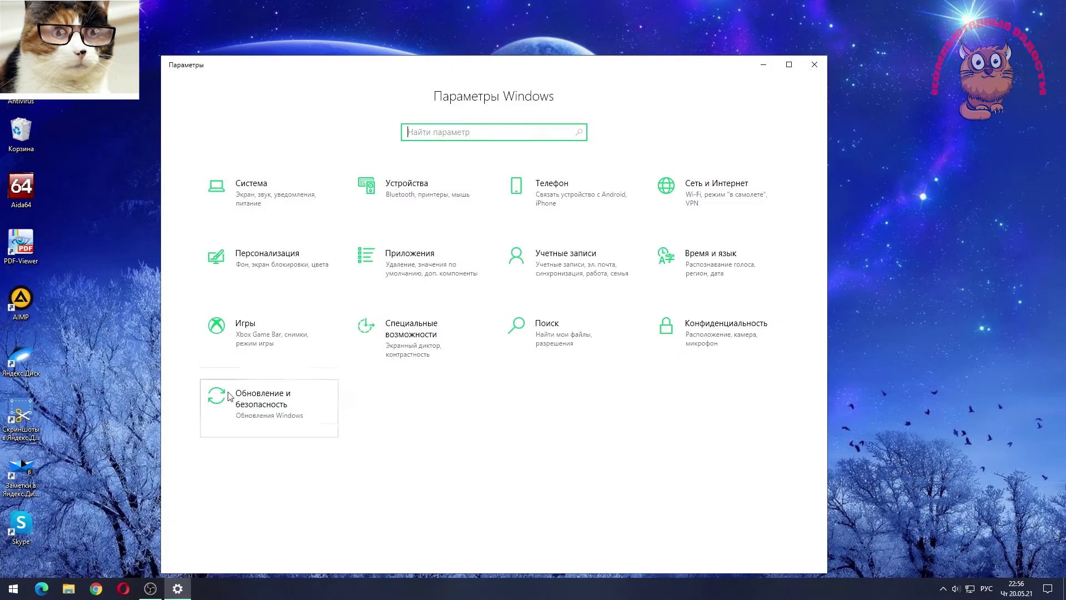
{"action": "left_click", "coordinate": [276, 201]}
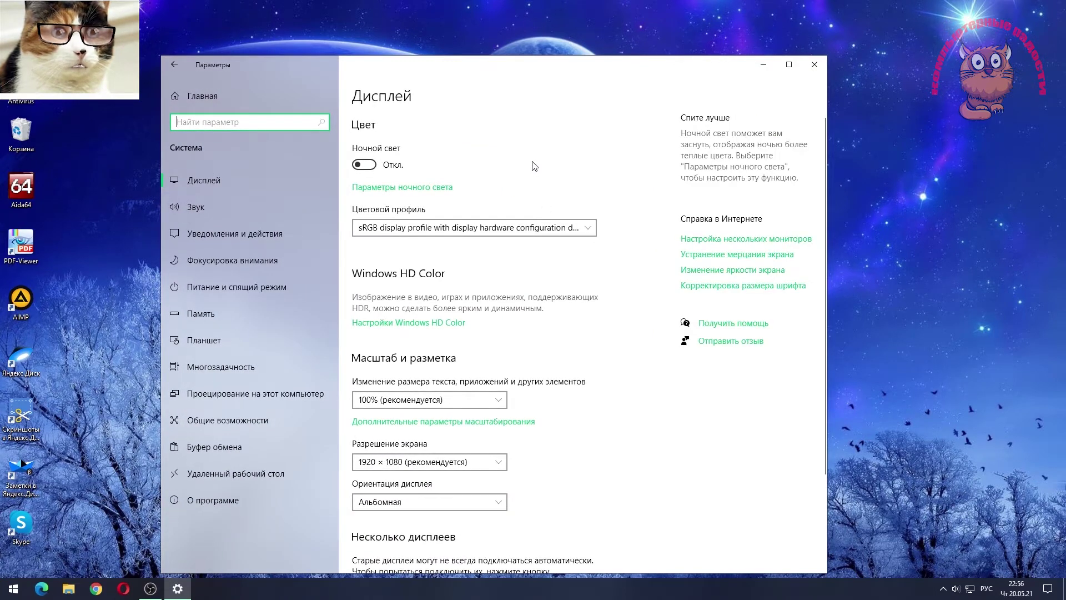
{"action": "scroll", "coordinate": [494, 317], "scroll_direction": "down", "scroll_amount": 3}
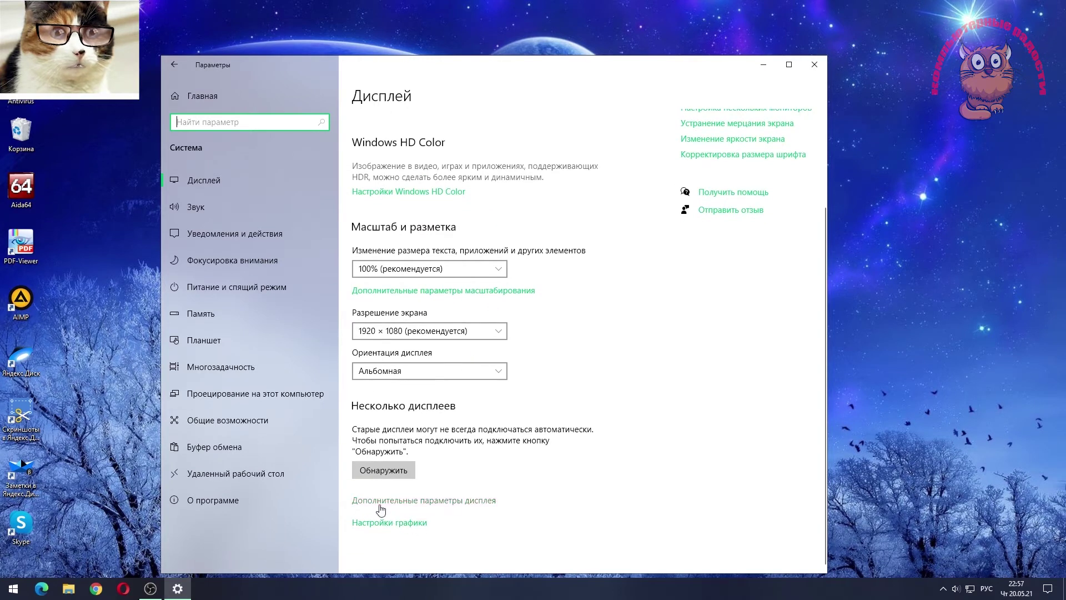
{"action": "left_click", "coordinate": [411, 503]}
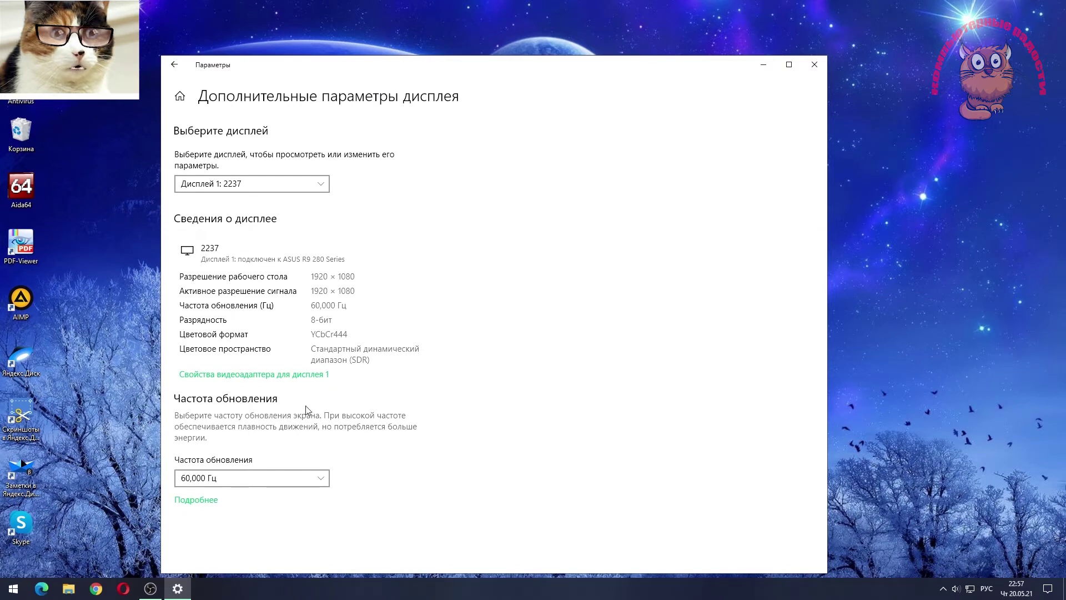
Step: Open colour management from the adapter properties of display 1 and start screen calibration from its advanced options
{"action": "left_click", "coordinate": [273, 375]}
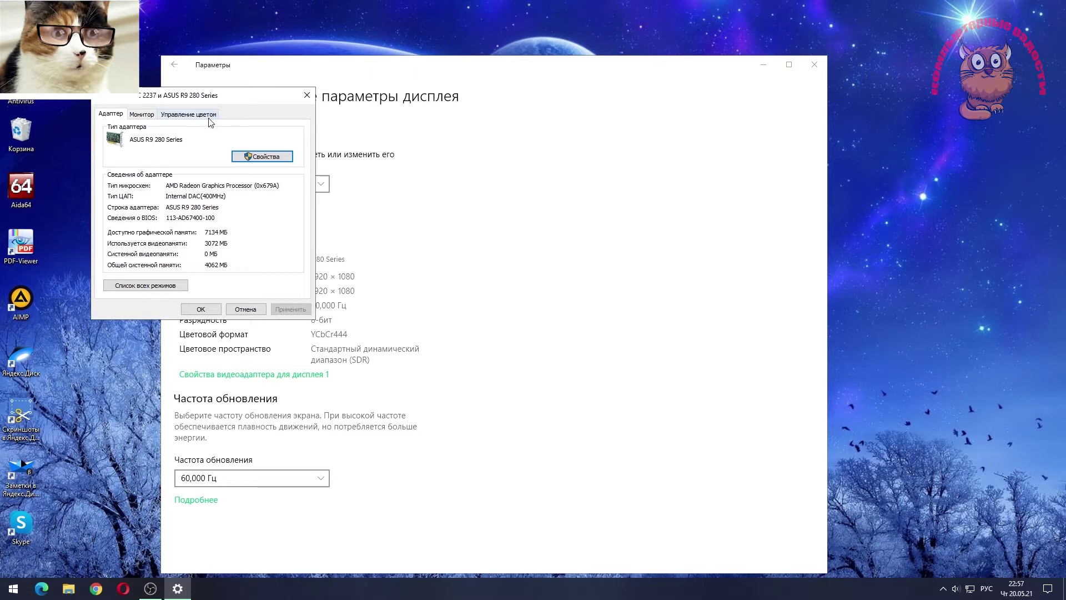
{"action": "left_click", "coordinate": [181, 115]}
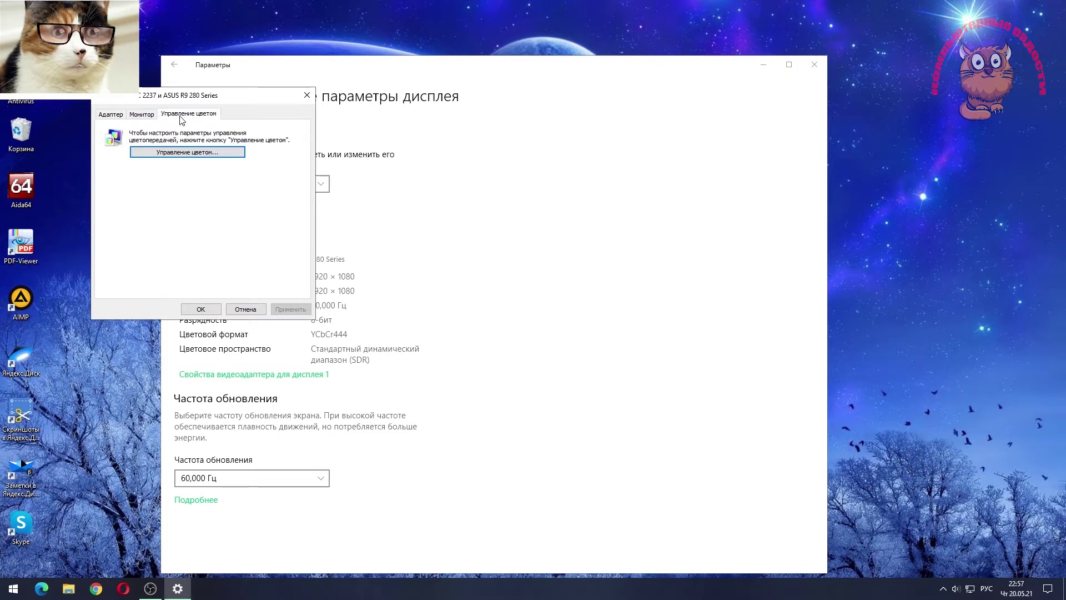
{"action": "left_click", "coordinate": [174, 154]}
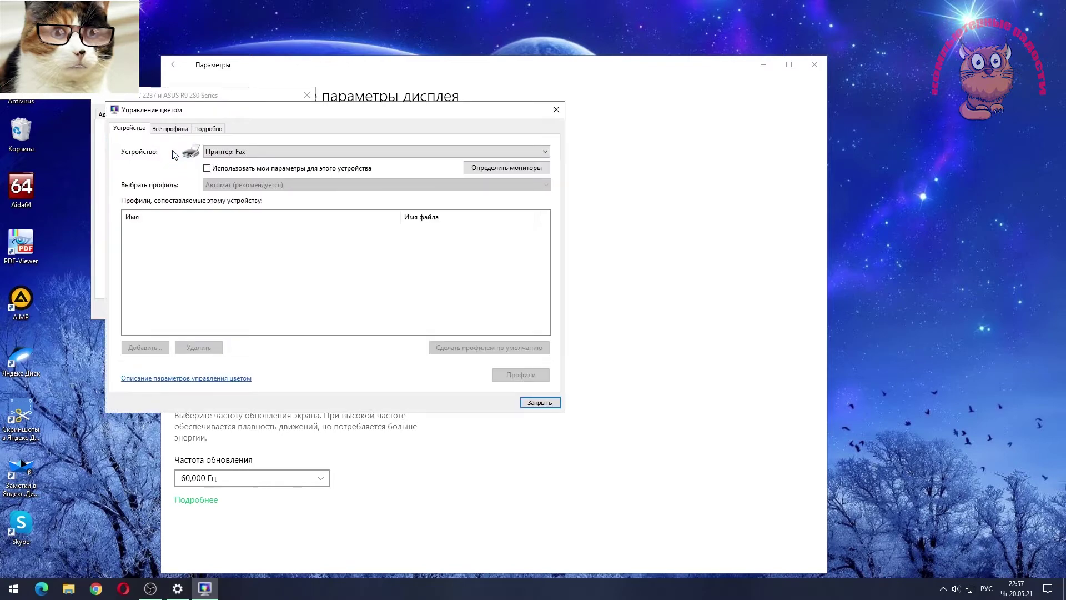
{"action": "left_click", "coordinate": [212, 132]}
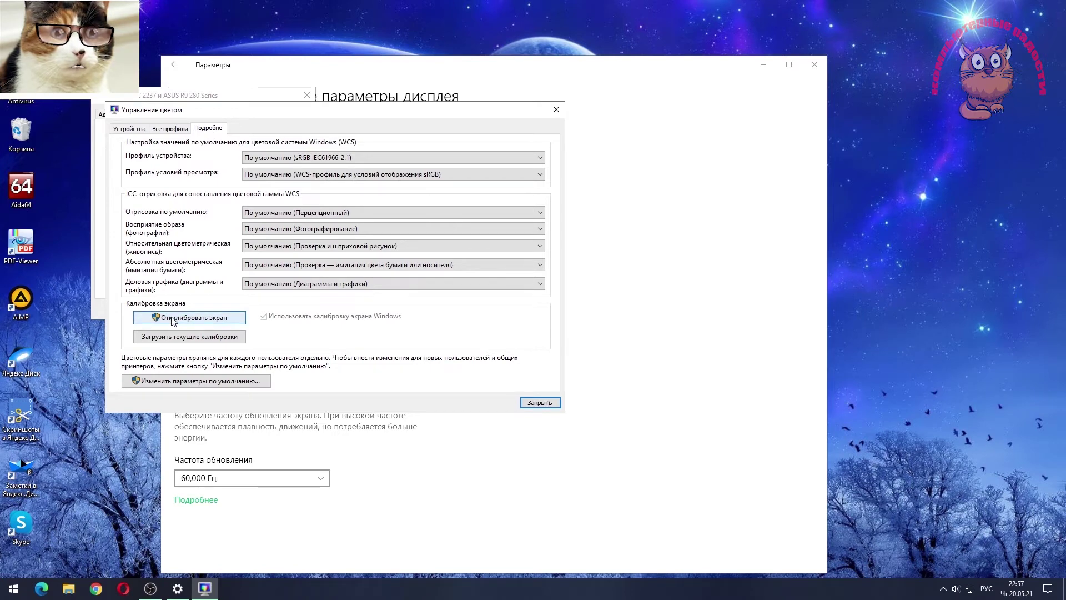
{"action": "left_click", "coordinate": [172, 319]}
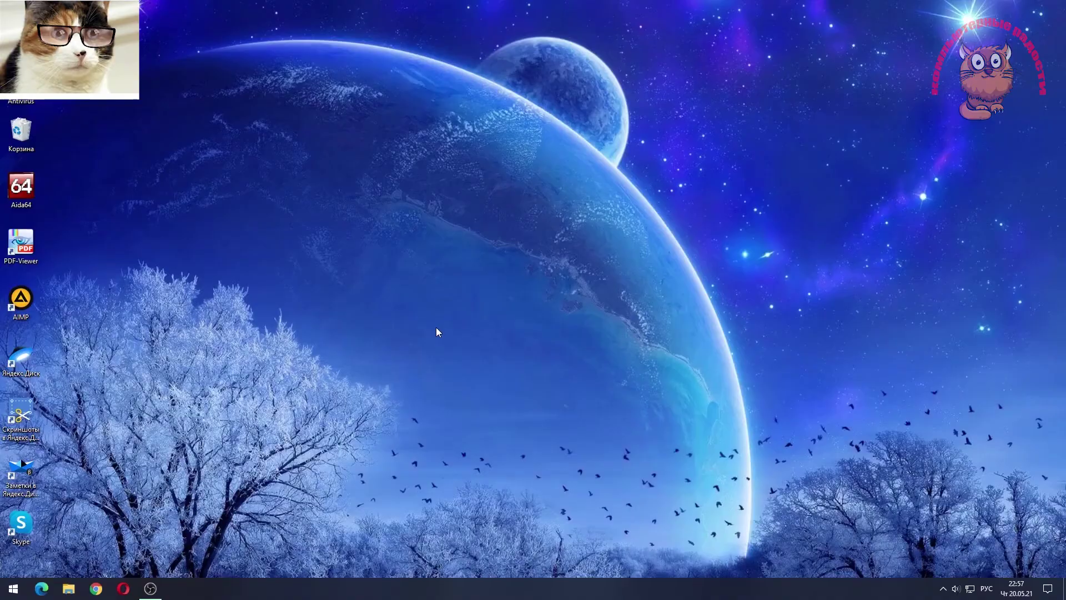
Step: Launch the display colour calibration wizard by running the dccw command
{"action": "left_click", "coordinate": [12, 590]}
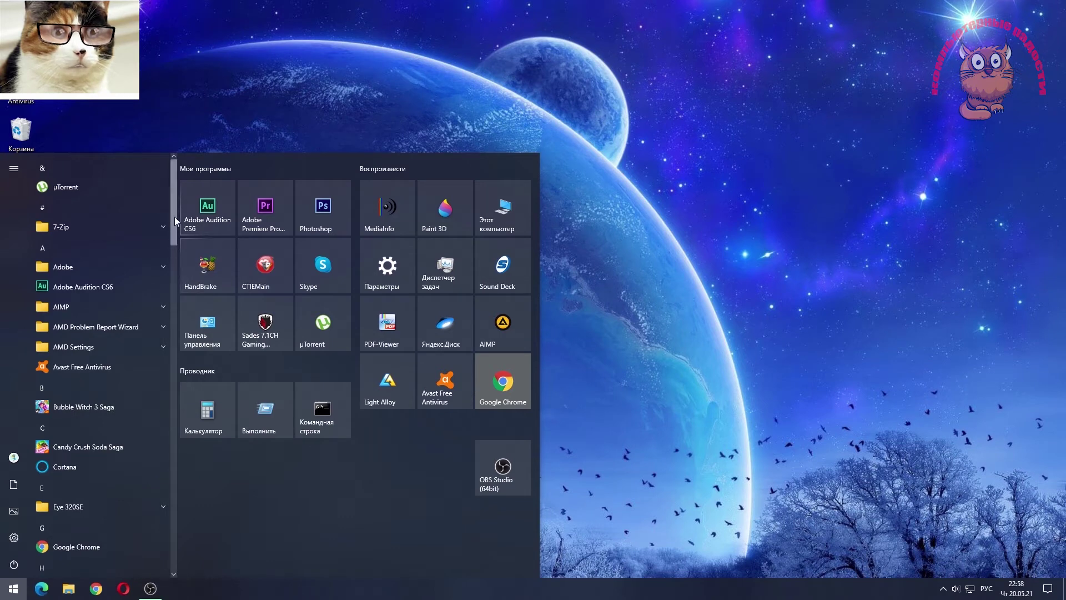
{"action": "left_click_drag", "start_coordinate": [174, 216], "coordinate": [181, 511]}
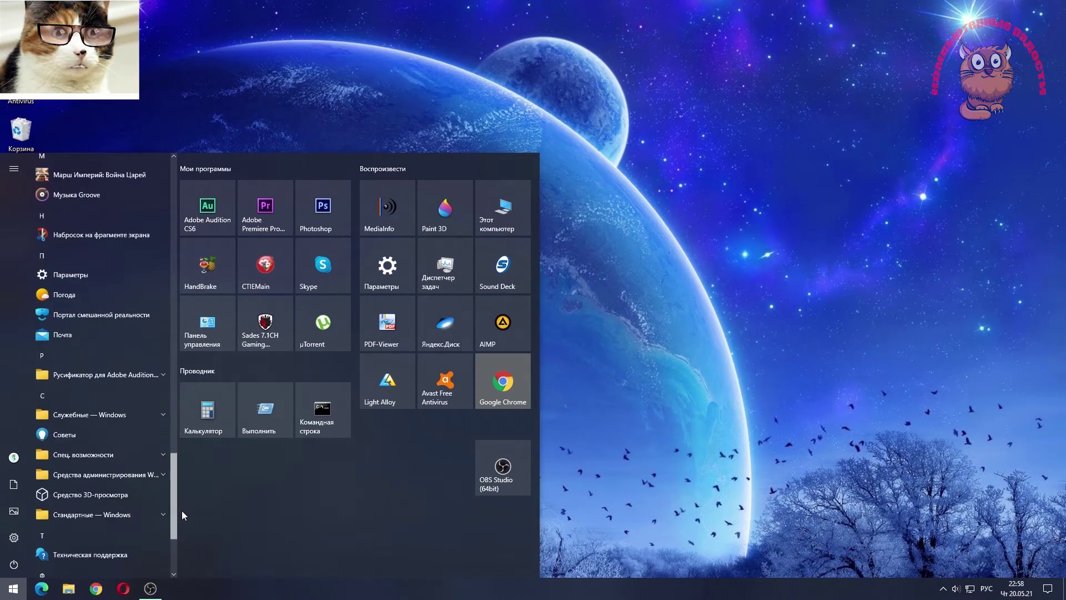
{"action": "left_click", "coordinate": [102, 419]}
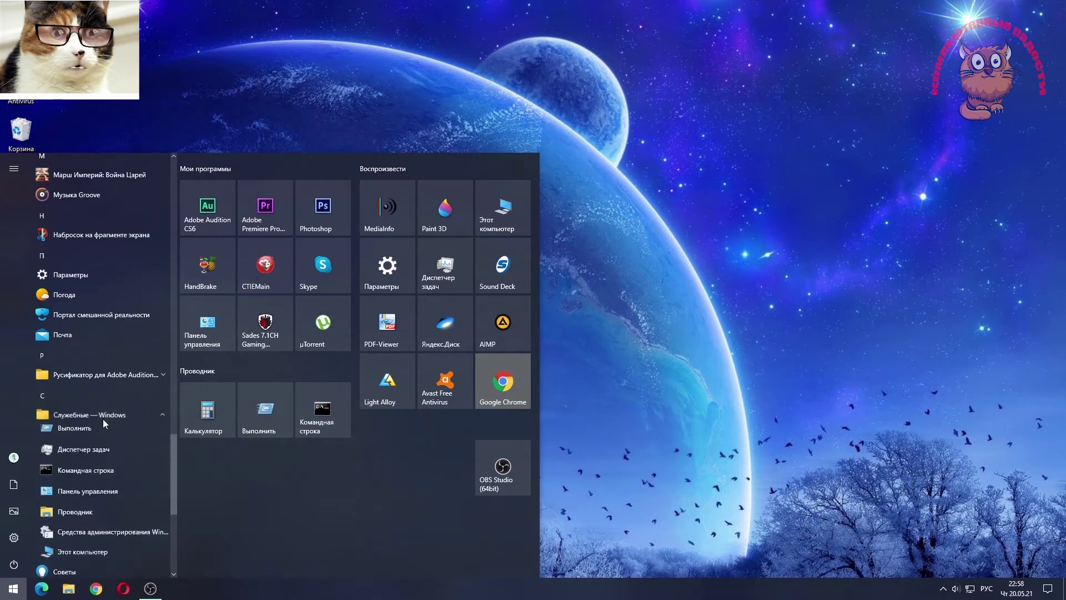
{"action": "left_click", "coordinate": [78, 435]}
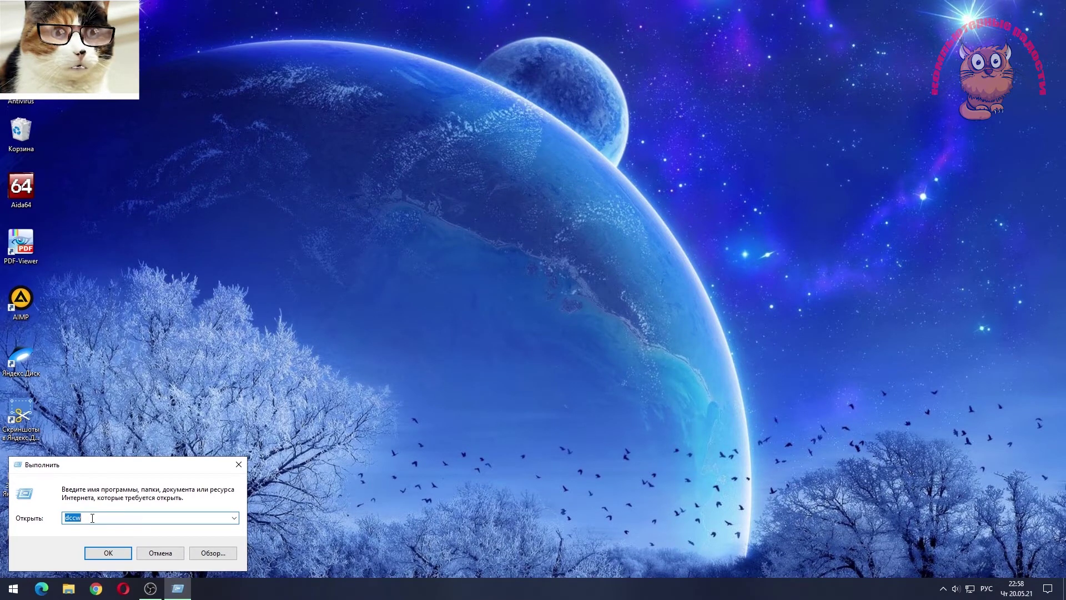
{"action": "left_click", "coordinate": [106, 553]}
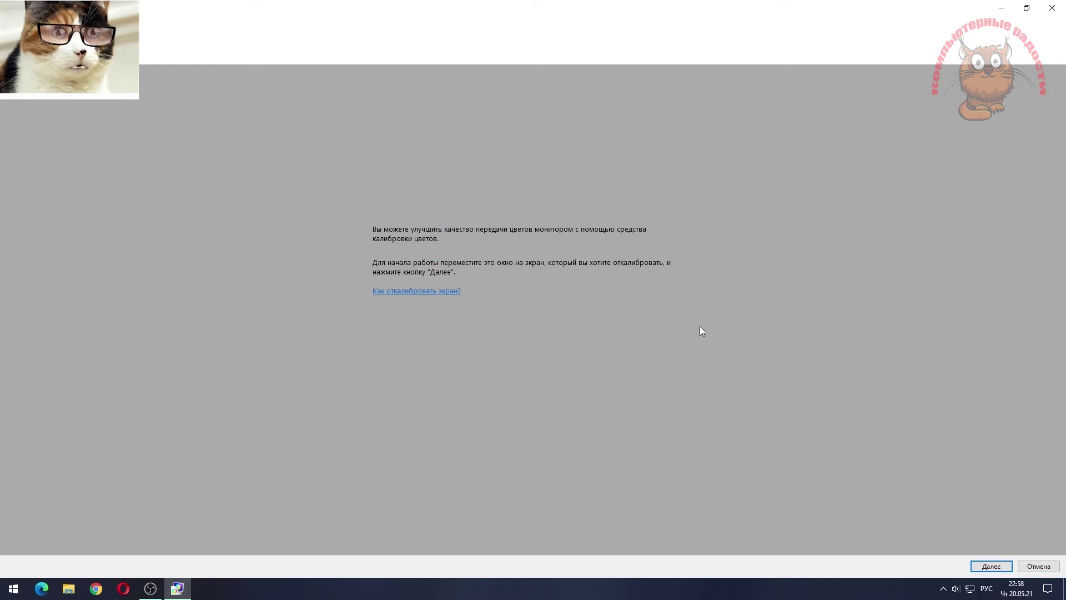
Step: Go through the calibration introduction, reset the gamma adjustment to its default and accept it
{"action": "left_click", "coordinate": [989, 565]}
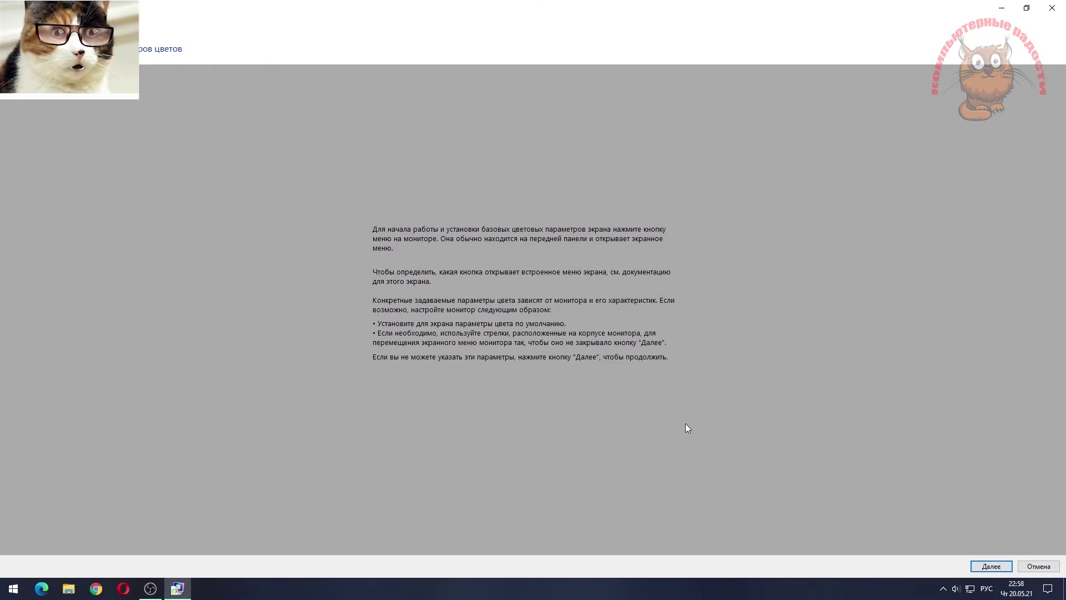
{"action": "left_click", "coordinate": [988, 567]}
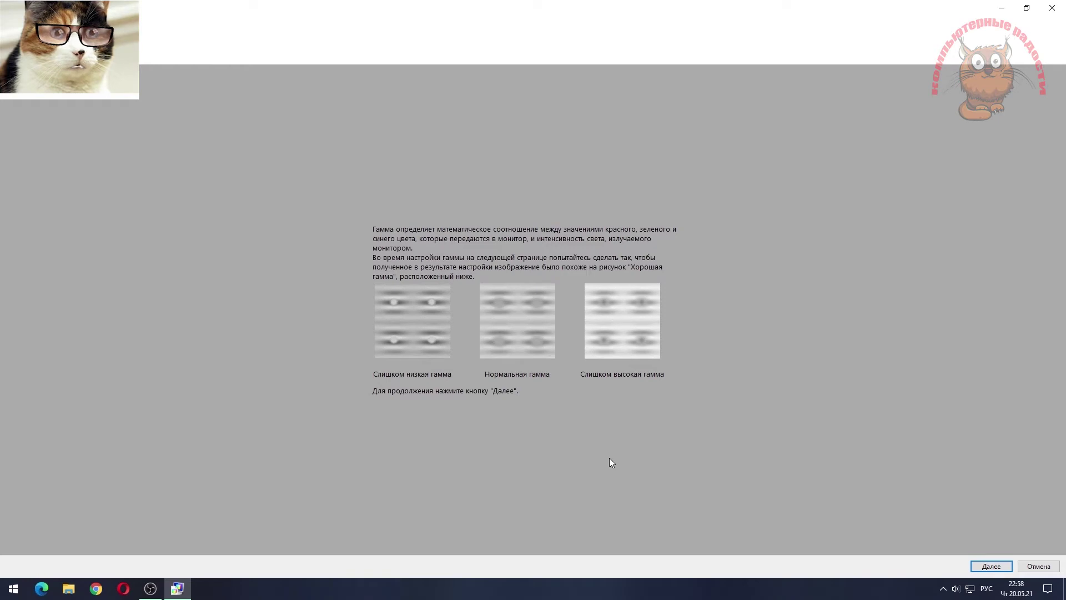
{"action": "left_click", "coordinate": [984, 565]}
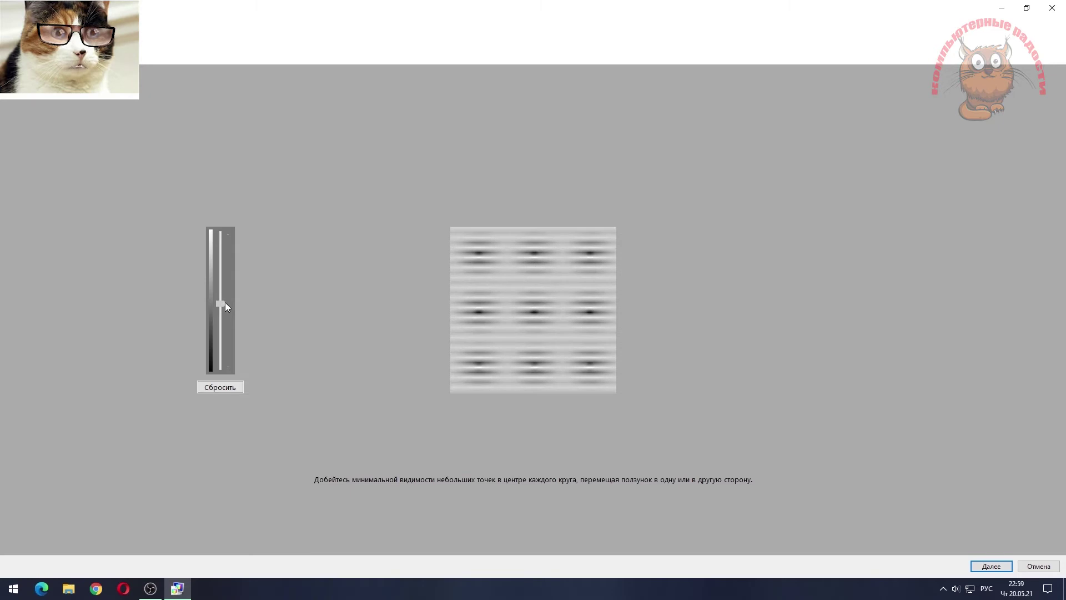
{"action": "left_click", "coordinate": [219, 388]}
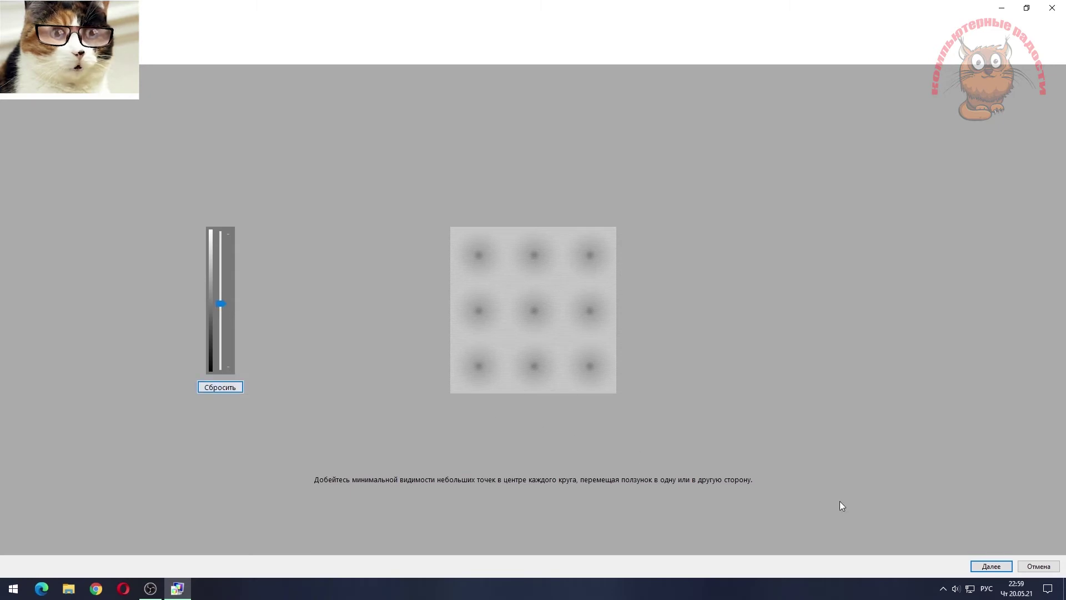
{"action": "left_click", "coordinate": [990, 566]}
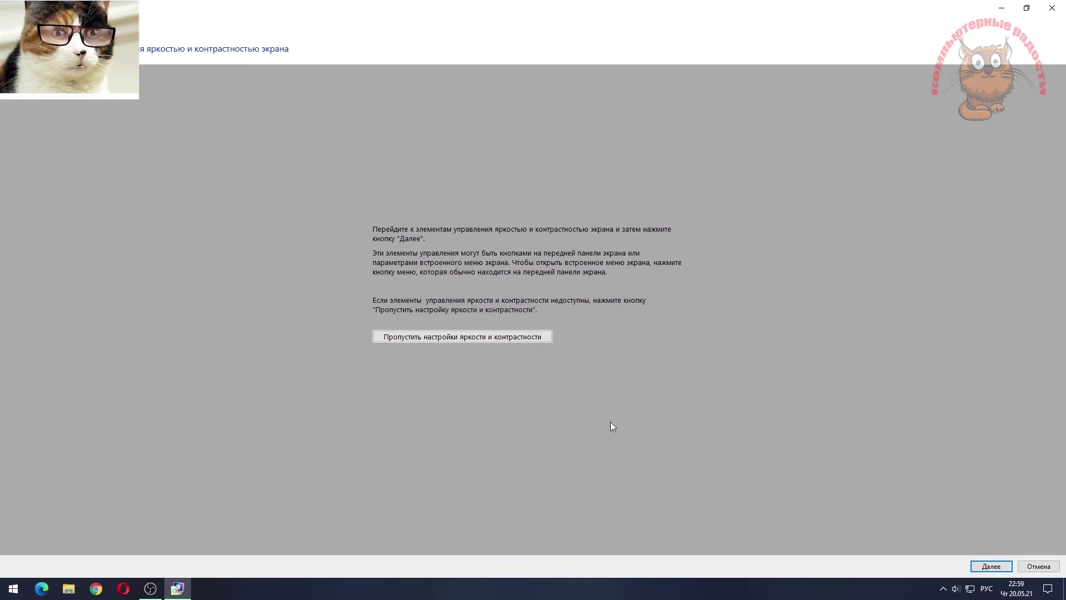
Step: Go through the brightness and contrast pages of the calibration wizard without skipping them
{"action": "left_click", "coordinate": [991, 566]}
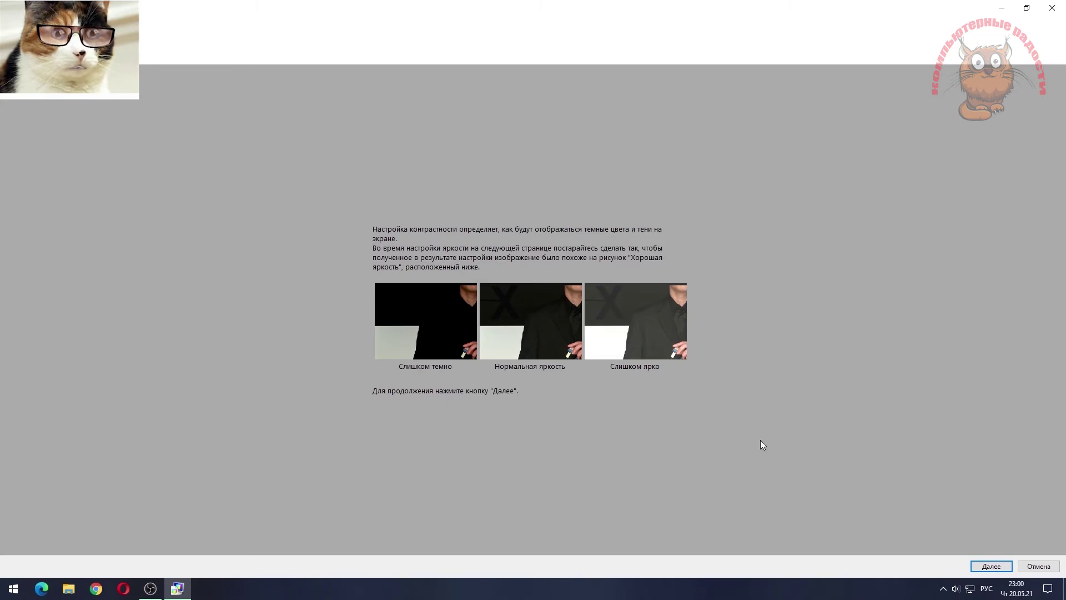
{"action": "left_click", "coordinate": [992, 567]}
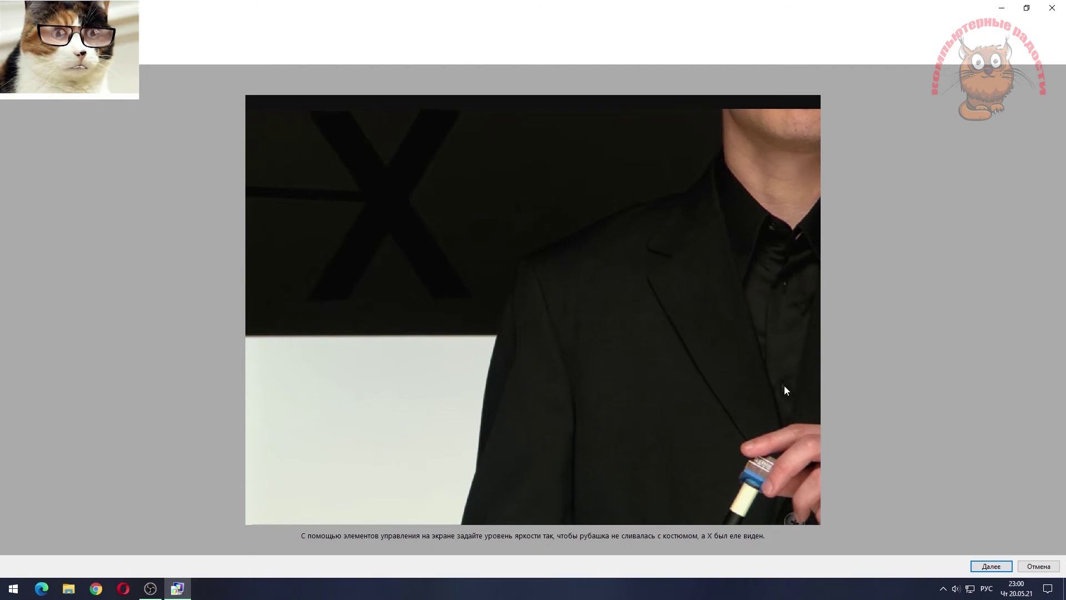
{"action": "left_click", "coordinate": [986, 566]}
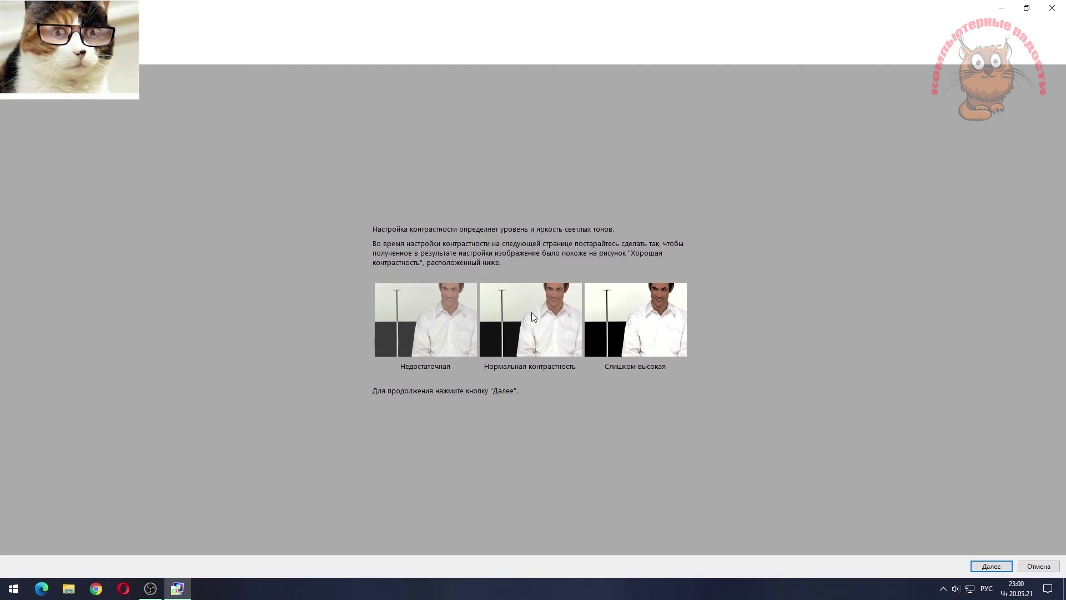
{"action": "left_click", "coordinate": [991, 566]}
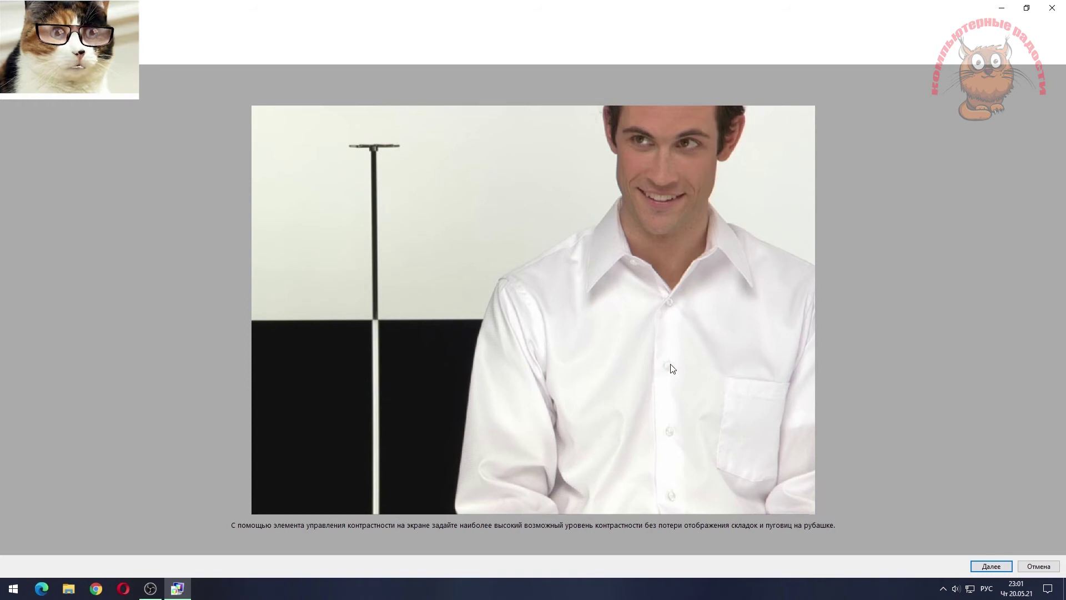
{"action": "left_click", "coordinate": [982, 571]}
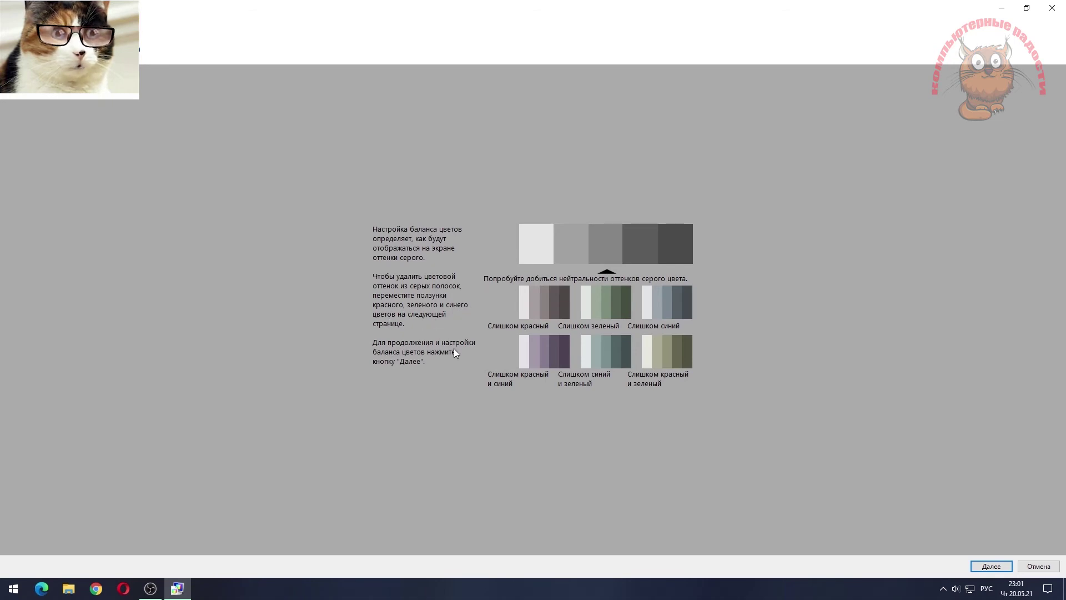
Step: Accept the colour balance with all three sliders at maximum, preview the current calibration and finish with the ClearType tuner set to start
{"action": "left_click", "coordinate": [992, 567]}
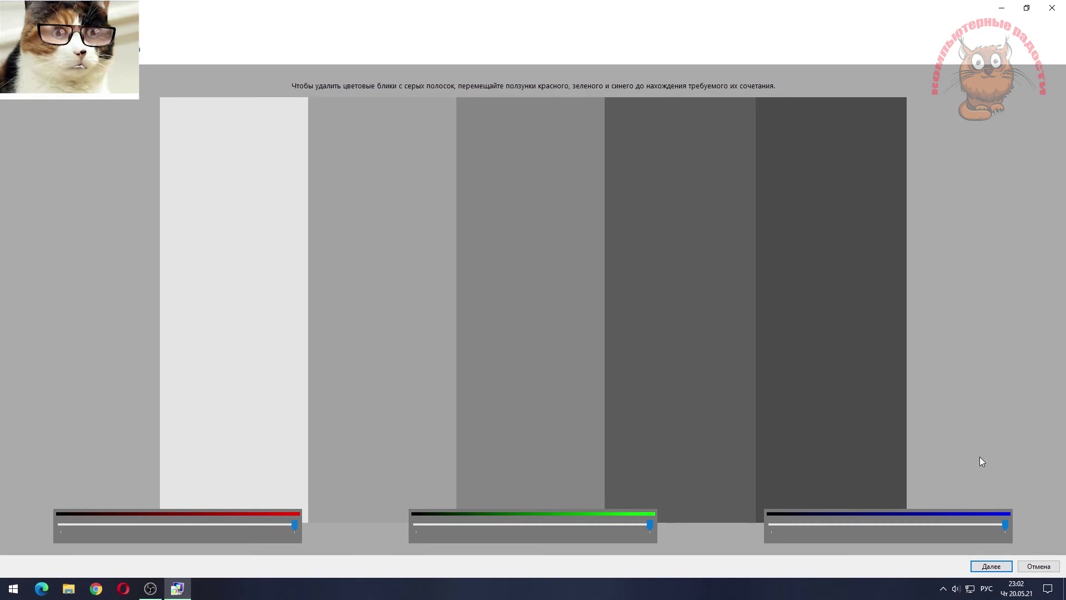
{"action": "left_click", "coordinate": [988, 566]}
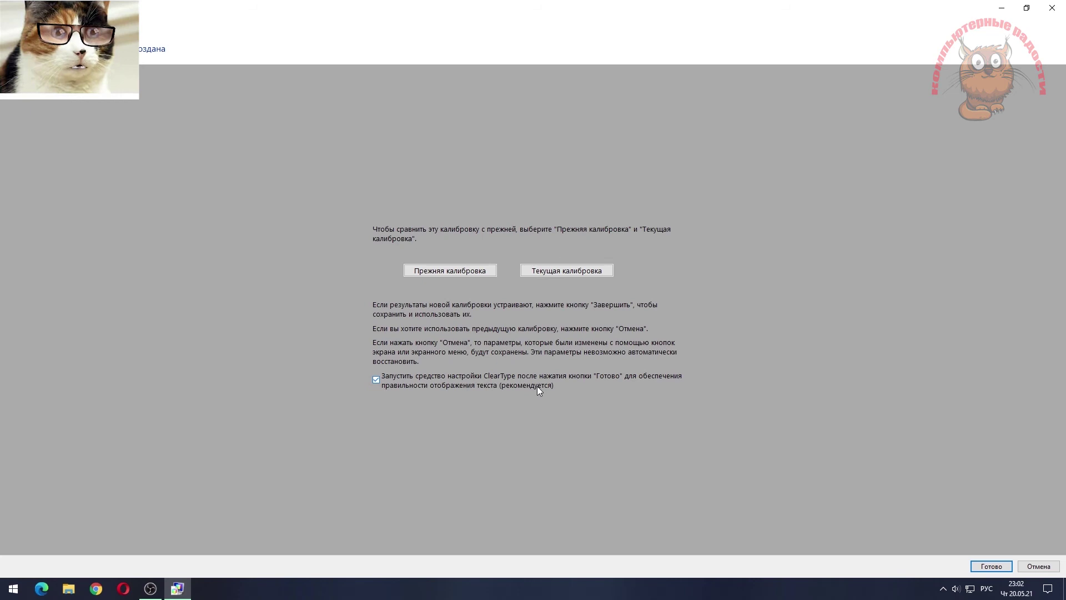
{"action": "left_click", "coordinate": [565, 270]}
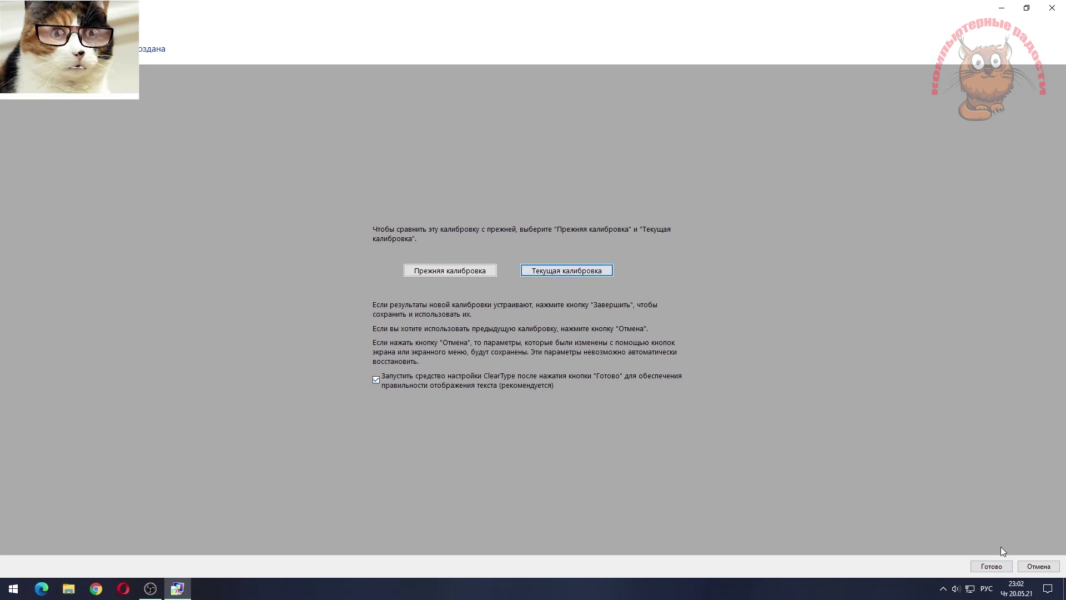
{"action": "left_click", "coordinate": [992, 566]}
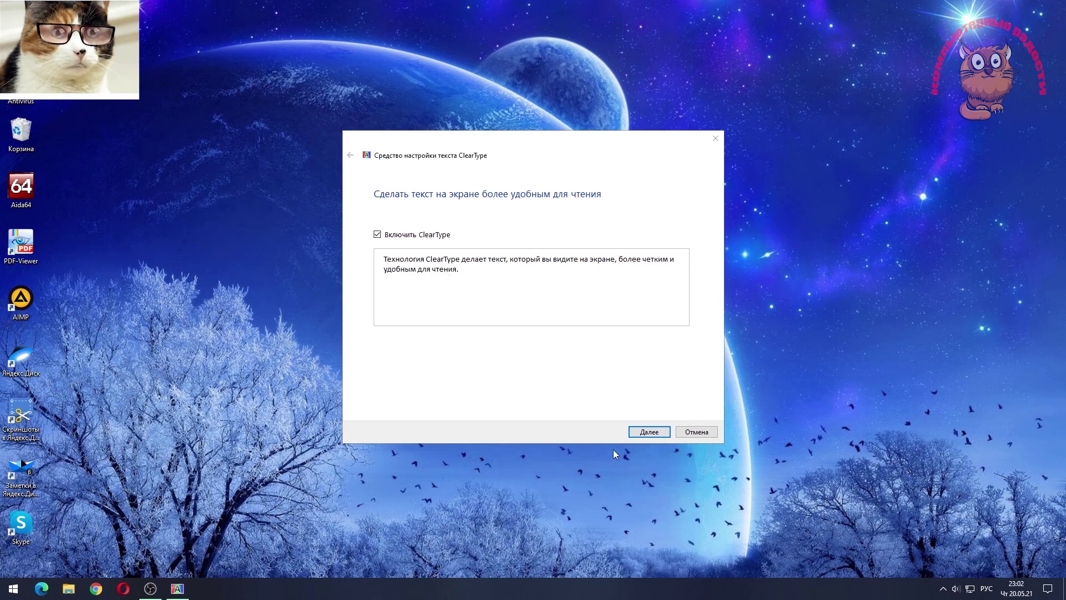
Step: Keep ClearType enabled, accept the monitor's native resolution and confirm the first text sample on page 1 of 5
{"action": "left_click", "coordinate": [639, 433]}
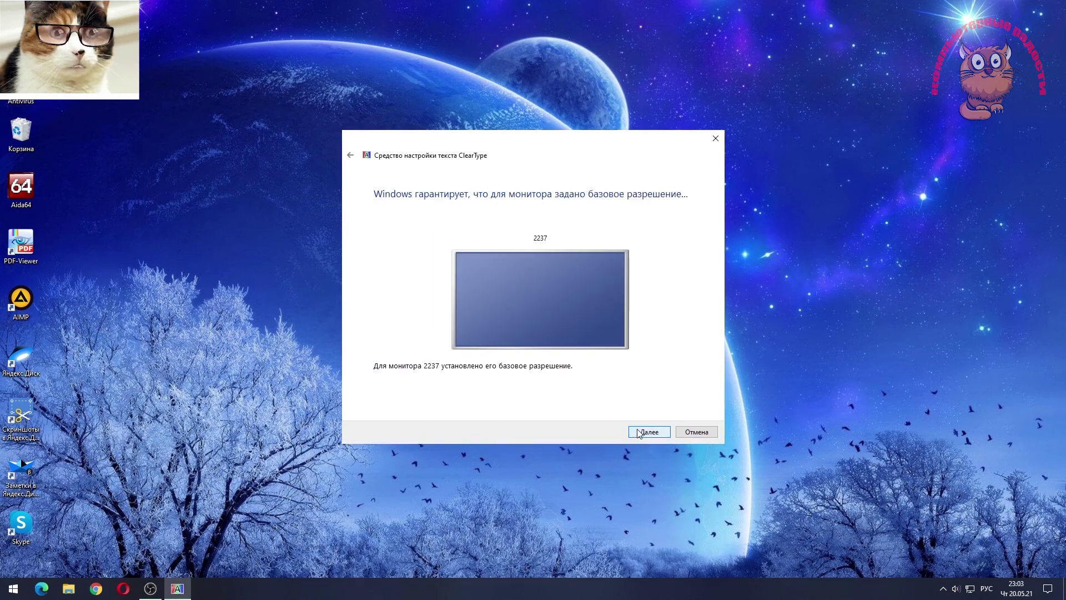
{"action": "left_click", "coordinate": [639, 432]}
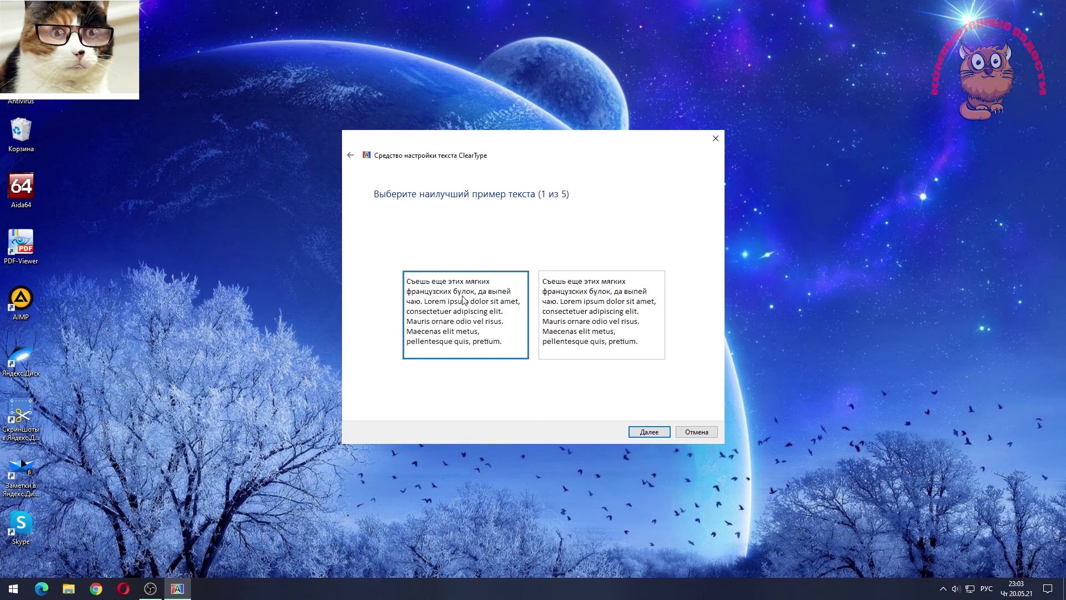
{"action": "left_click", "coordinate": [634, 432]}
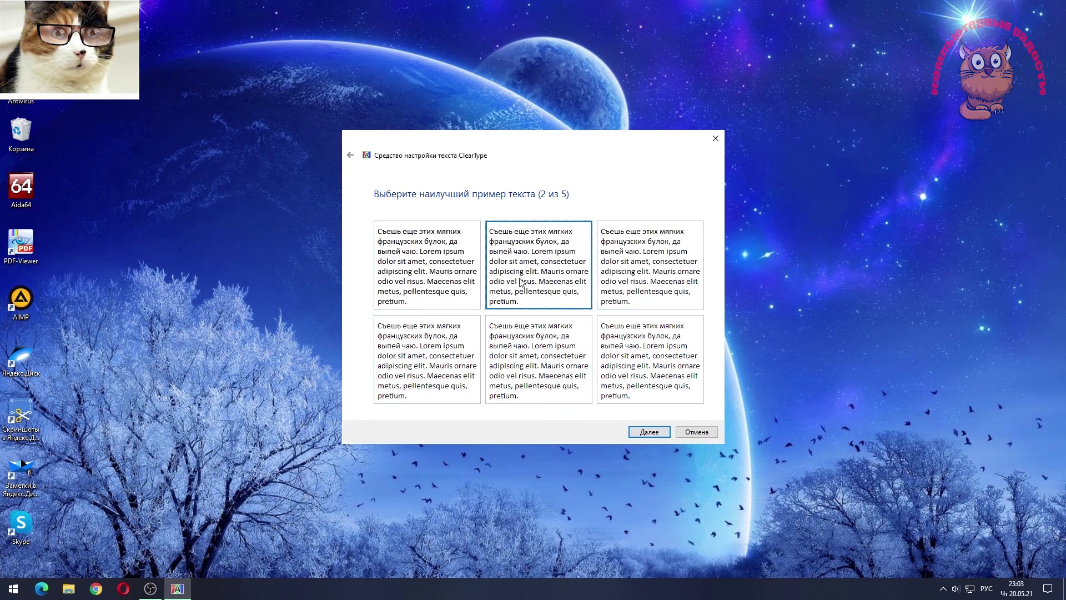
Step: Compare the text samples on page 2 of 5, choose the second one and accept the highlighted samples on pages 3 and 4
{"action": "left_click", "coordinate": [466, 287]}
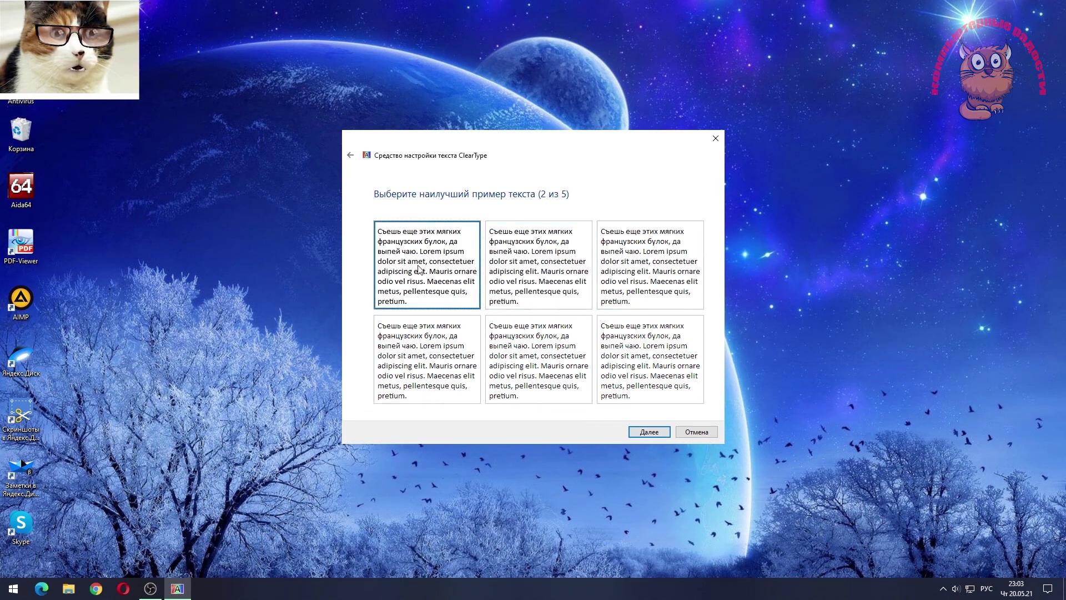
{"action": "left_click", "coordinate": [532, 270]}
{"action": "left_click", "coordinate": [646, 272]}
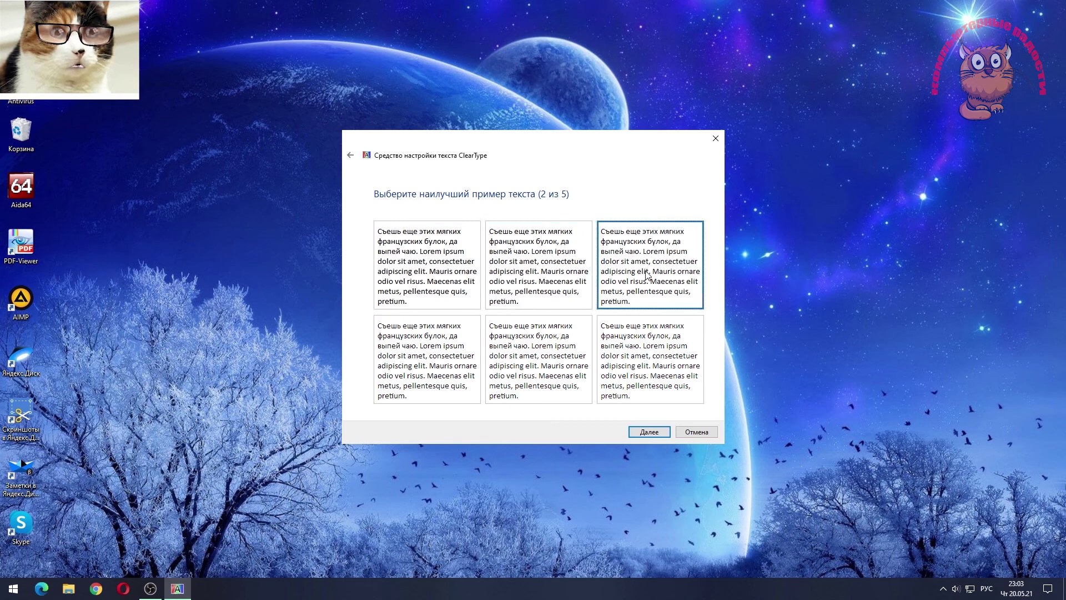
{"action": "left_click", "coordinate": [537, 268]}
{"action": "left_click", "coordinate": [436, 265]}
{"action": "left_click", "coordinate": [537, 264]}
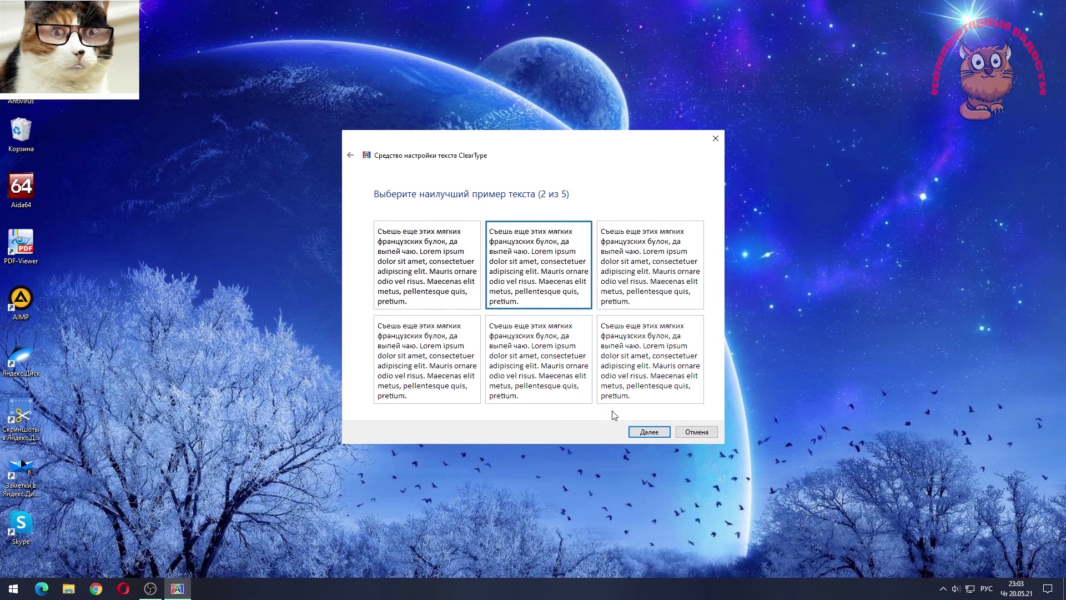
{"action": "left_click", "coordinate": [643, 431]}
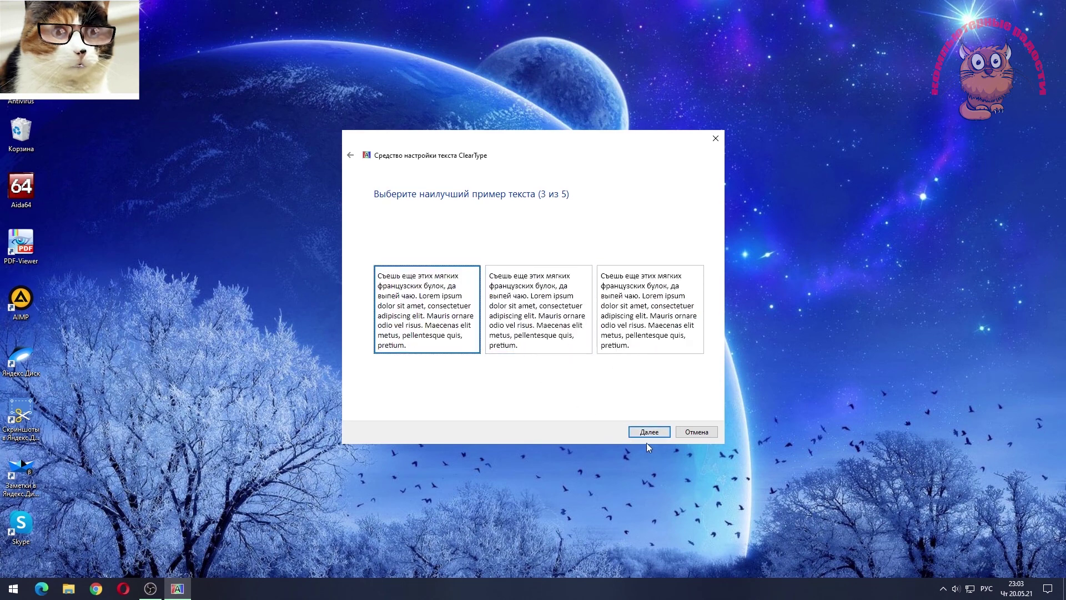
{"action": "left_click", "coordinate": [651, 433]}
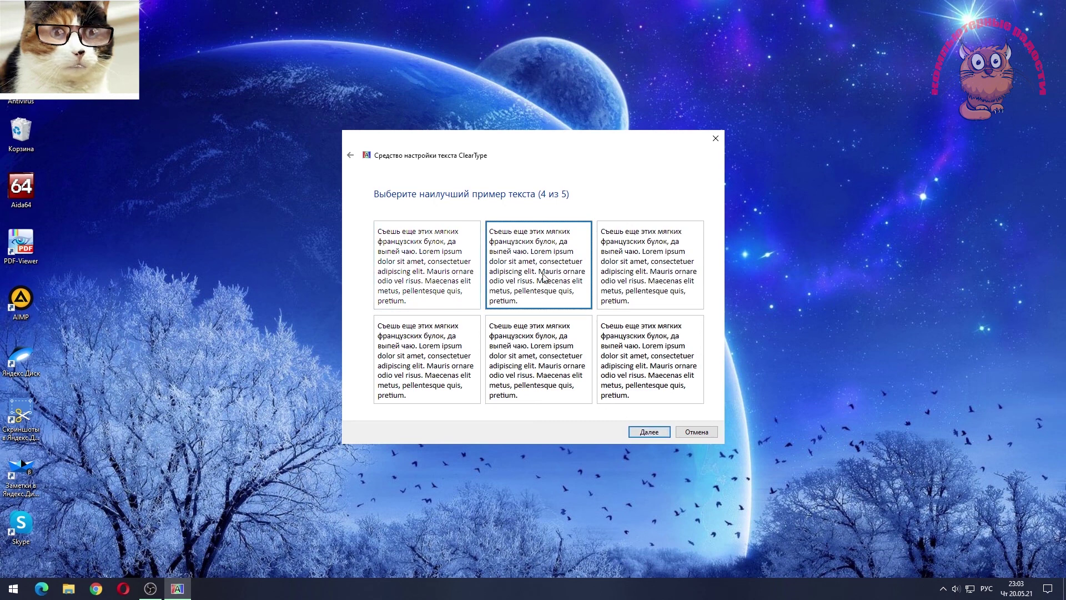
{"action": "left_click", "coordinate": [646, 433]}
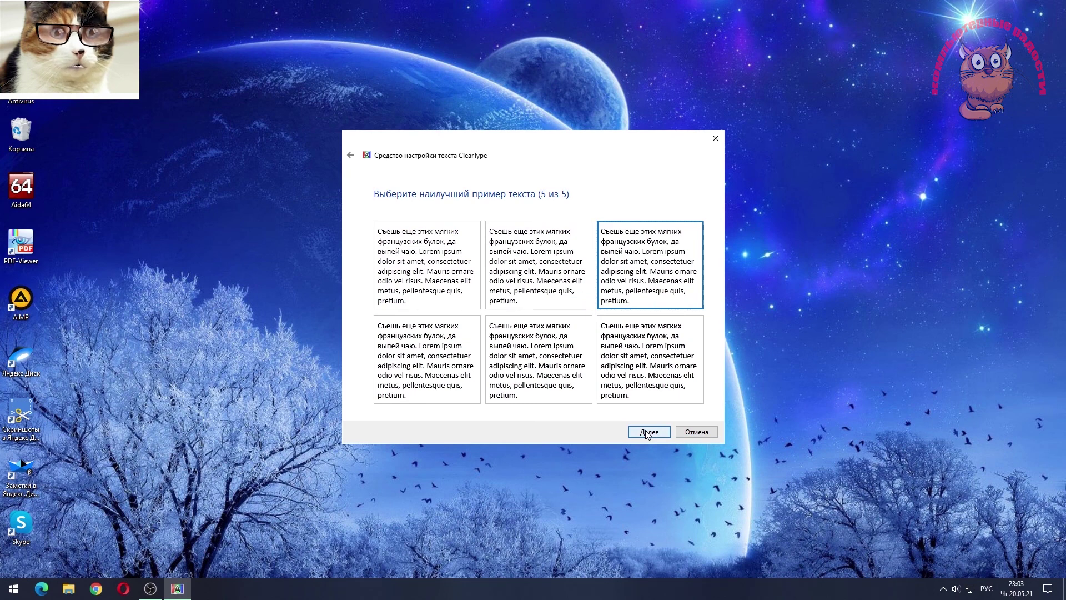
Step: Compare the first three text samples on page 5 of 5, choose the third one and finish the ClearType tuner
{"action": "left_click", "coordinate": [536, 272]}
{"action": "left_click", "coordinate": [470, 265]}
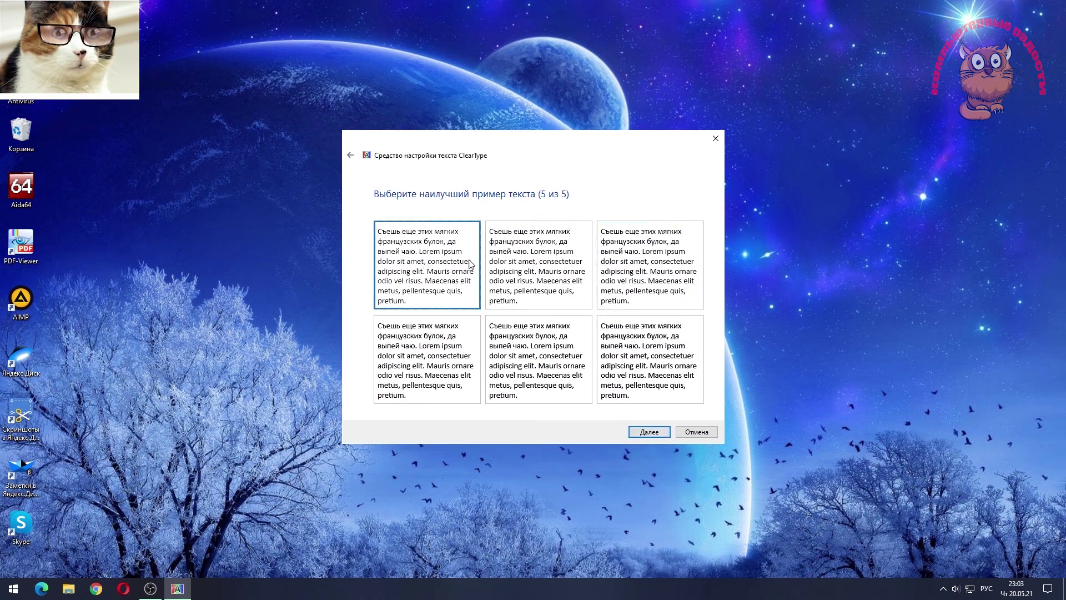
{"action": "left_click", "coordinate": [535, 265]}
{"action": "left_click", "coordinate": [440, 260]}
{"action": "left_click", "coordinate": [636, 261]}
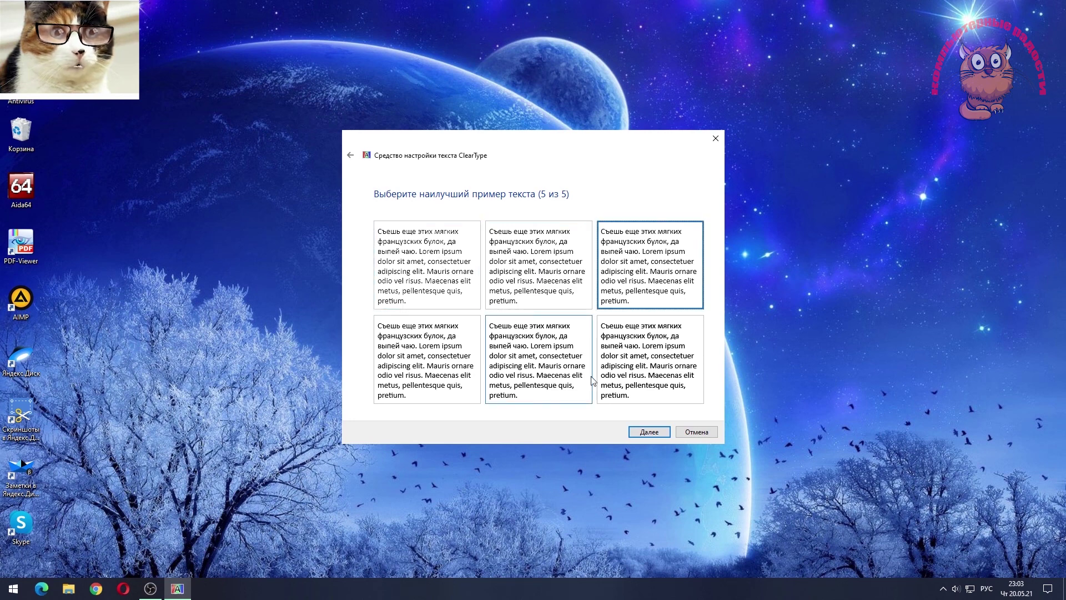
{"action": "left_click", "coordinate": [642, 435]}
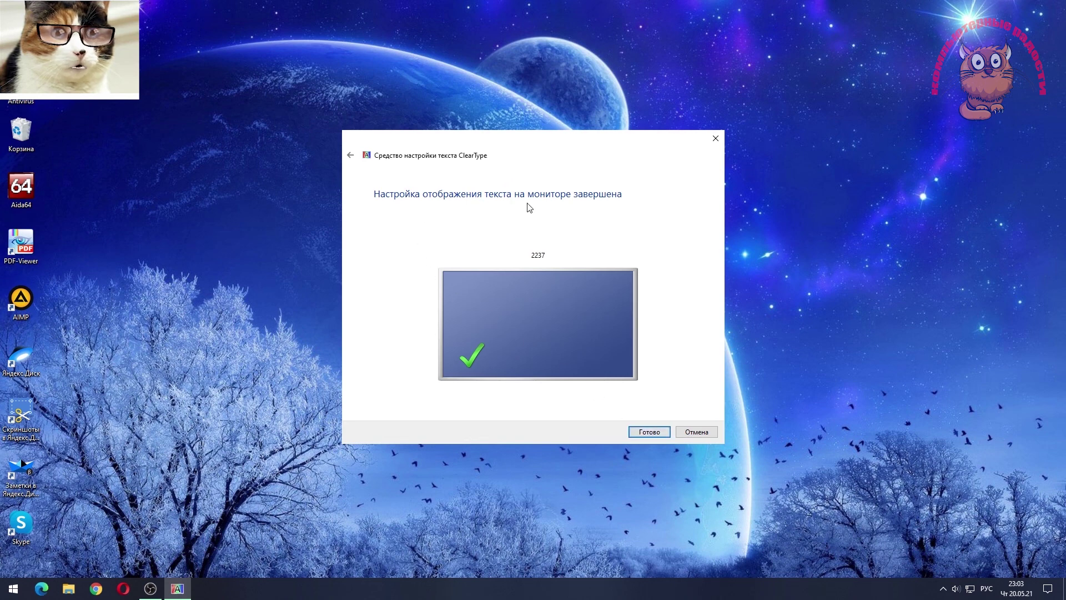
{"action": "left_click", "coordinate": [647, 432]}
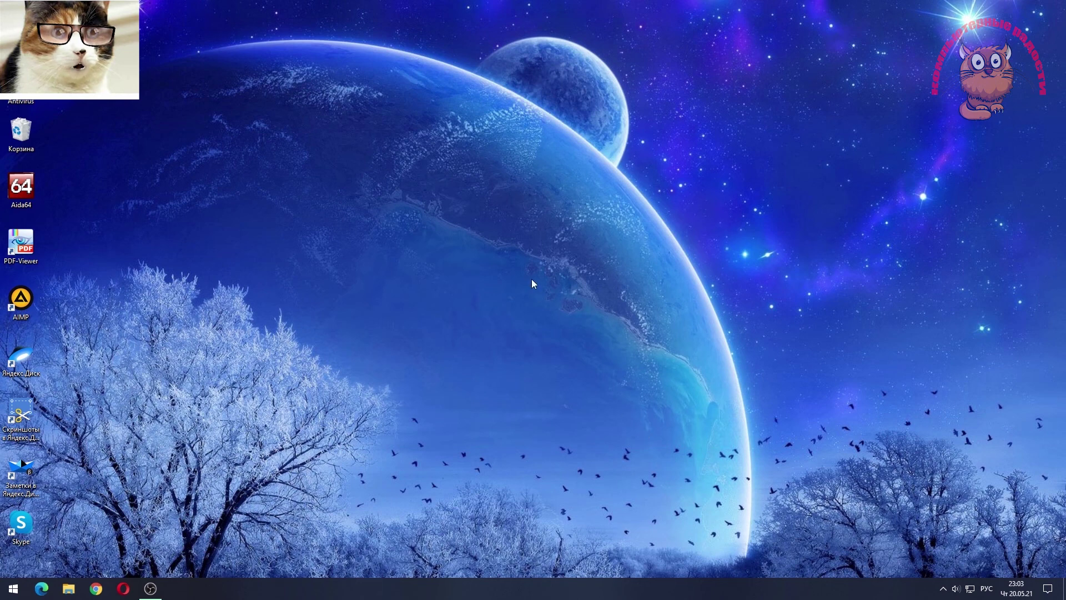